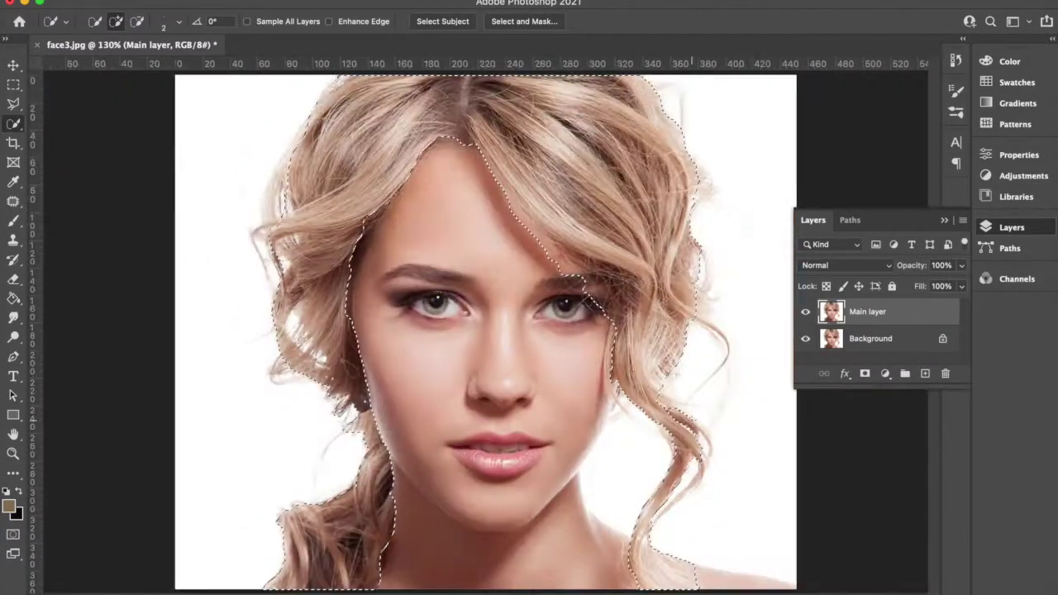
Step: Paint the selected hair bright green with the Color Replacement Tool
click(13, 221)
right_click(13, 221)
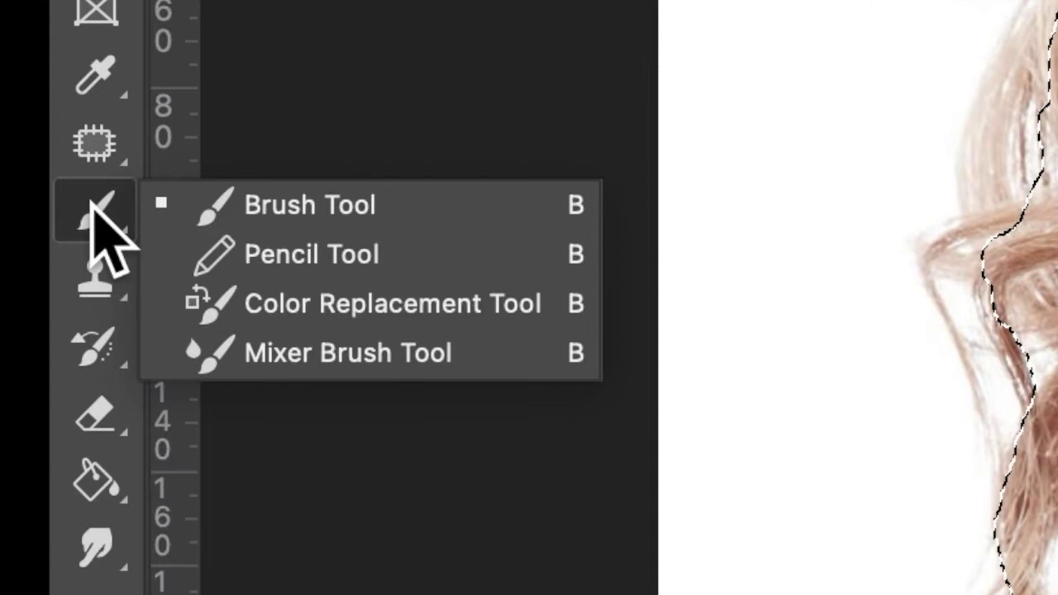
click(338, 287)
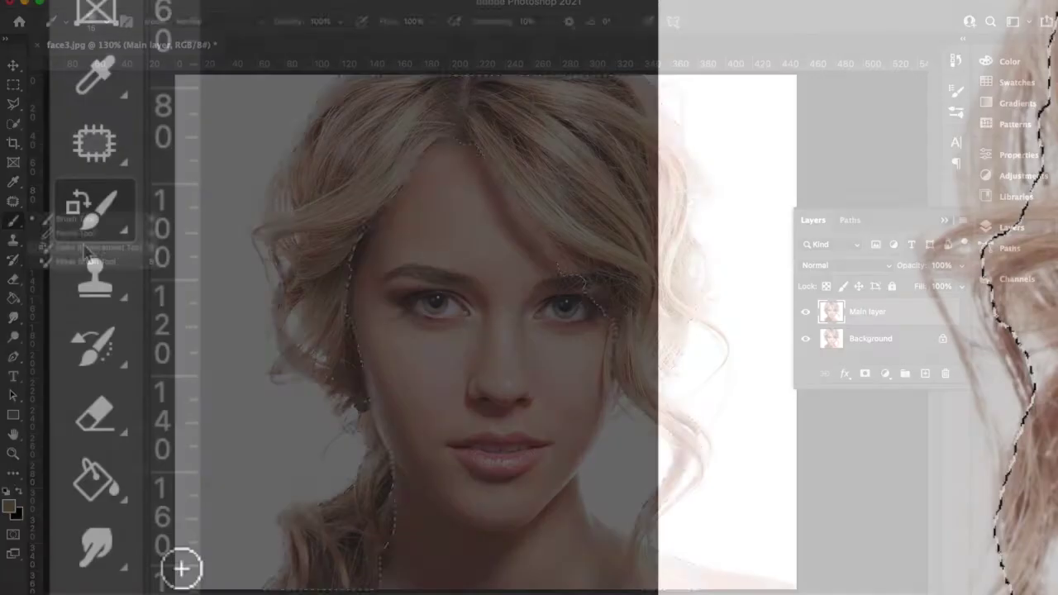
mouse_move(658, 248)
mouse_down()
mouse_move(331, 124)
mouse_move(279, 545)
mouse_move(630, 524)
mouse_move(296, 196)
mouse_up()
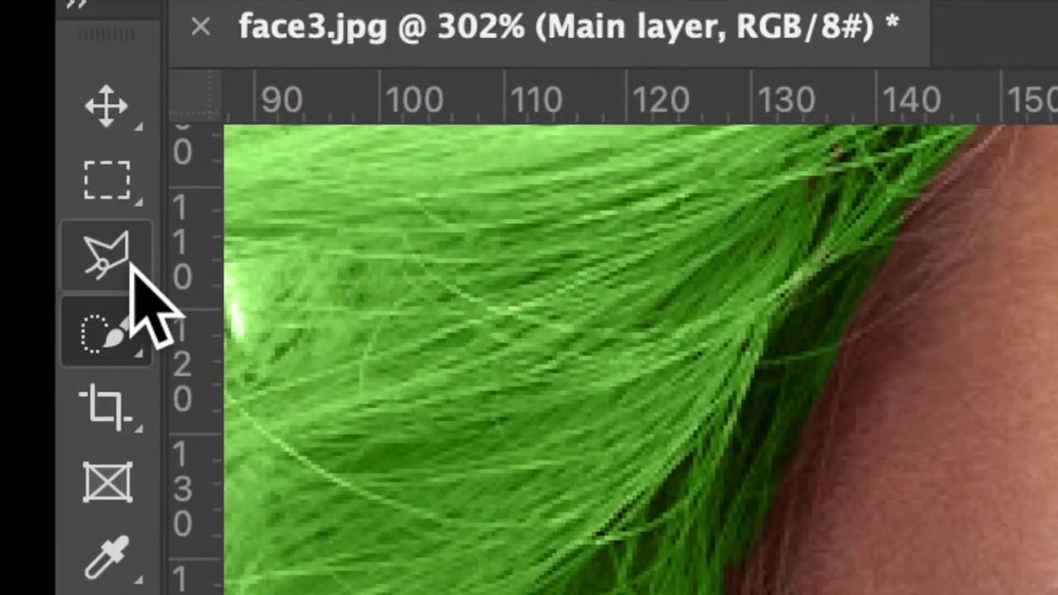
Step: Outline the left eye with the Polygonal Lasso, ready for patching
click(21, 109)
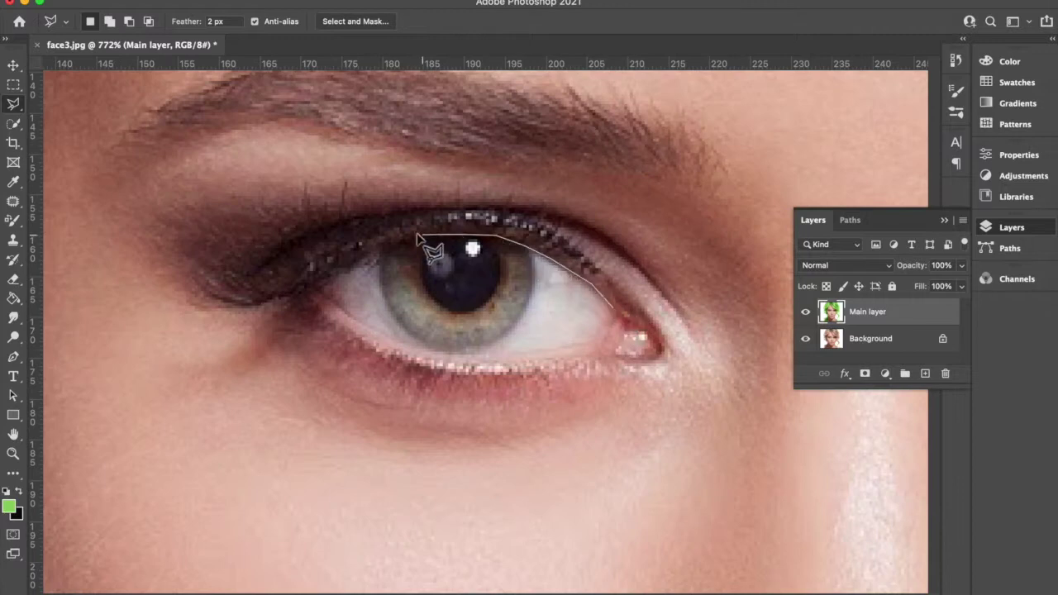
drag(626, 331, 626, 332)
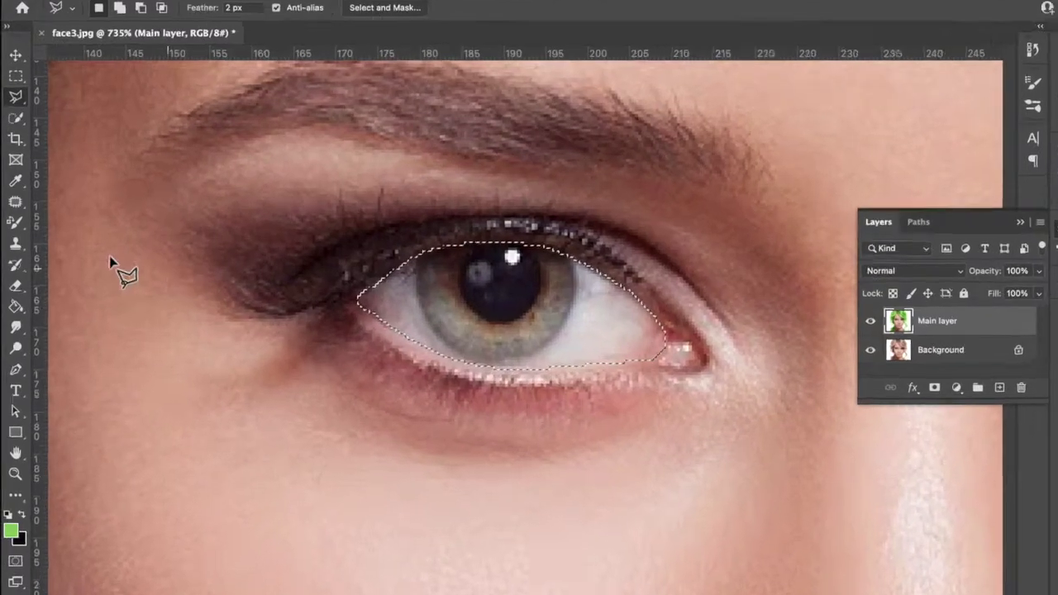
click(118, 206)
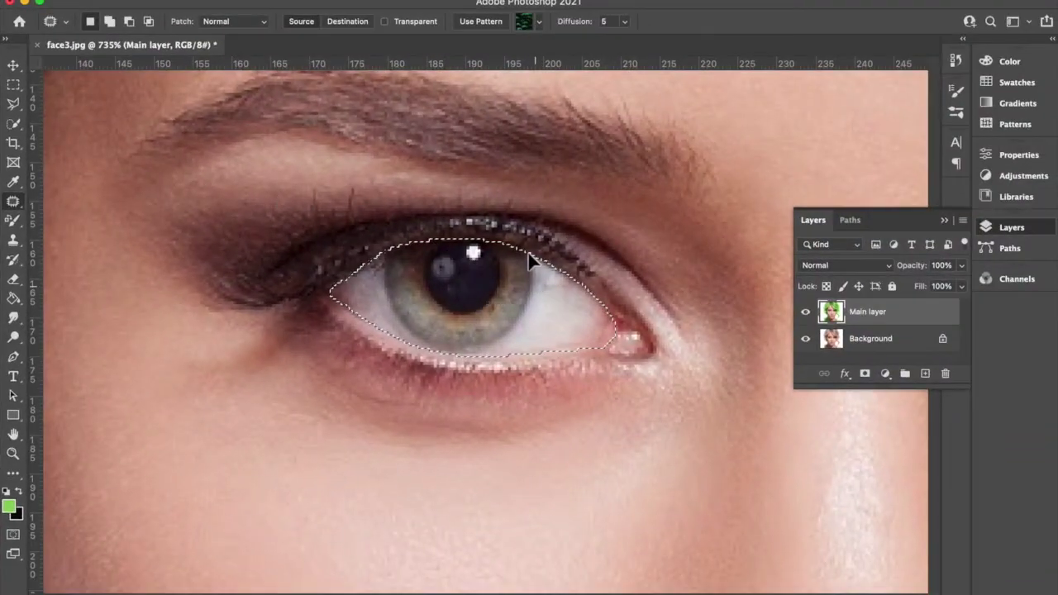
Step: Patch over the left eye with cheek skin in three passes
drag(532, 261, 256, 485)
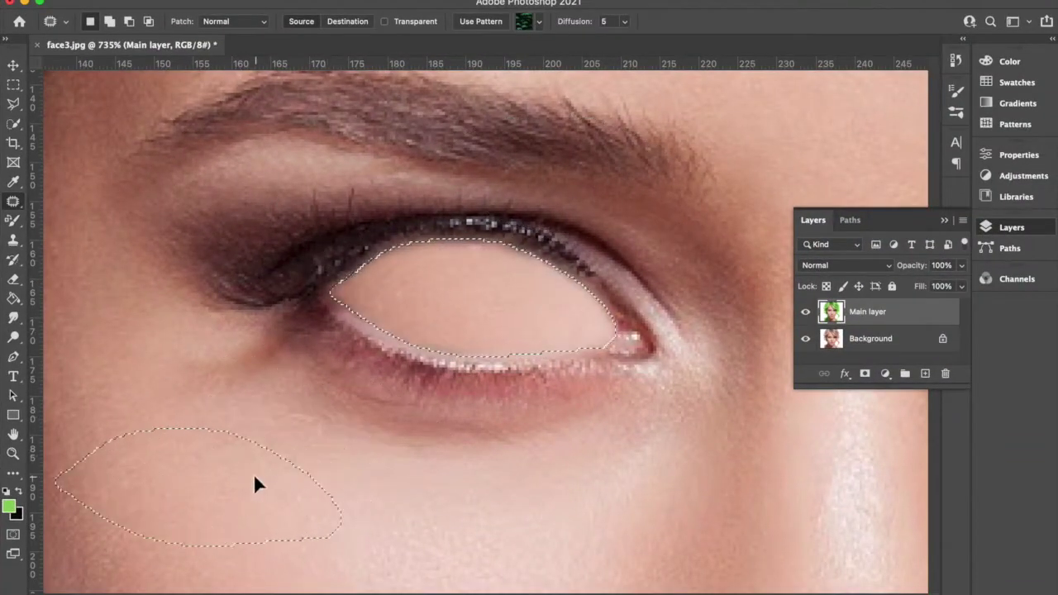
key(ctrl+0)
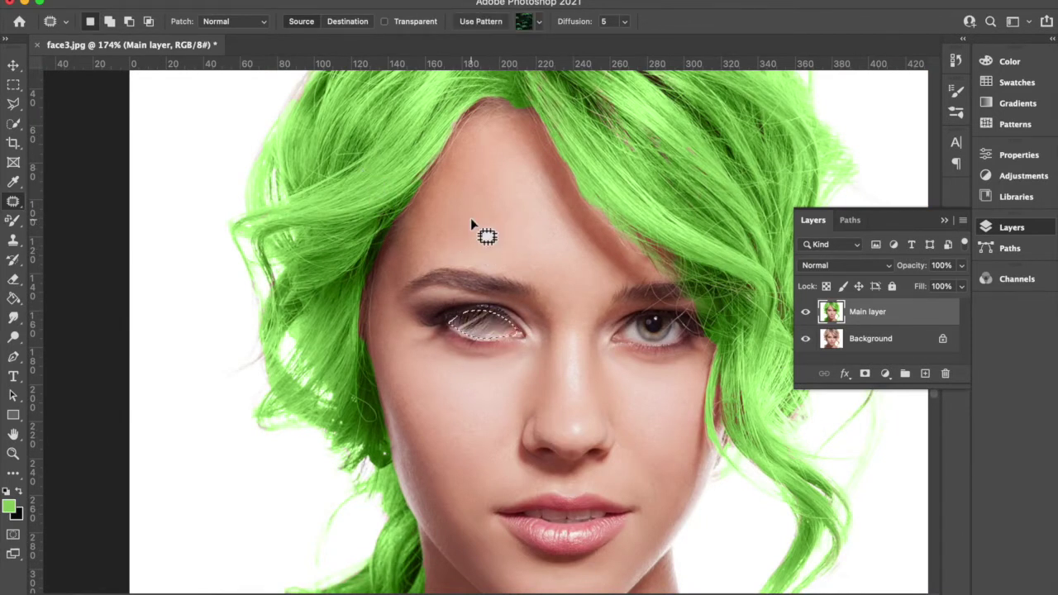
scroll(500, 331, up, 5)
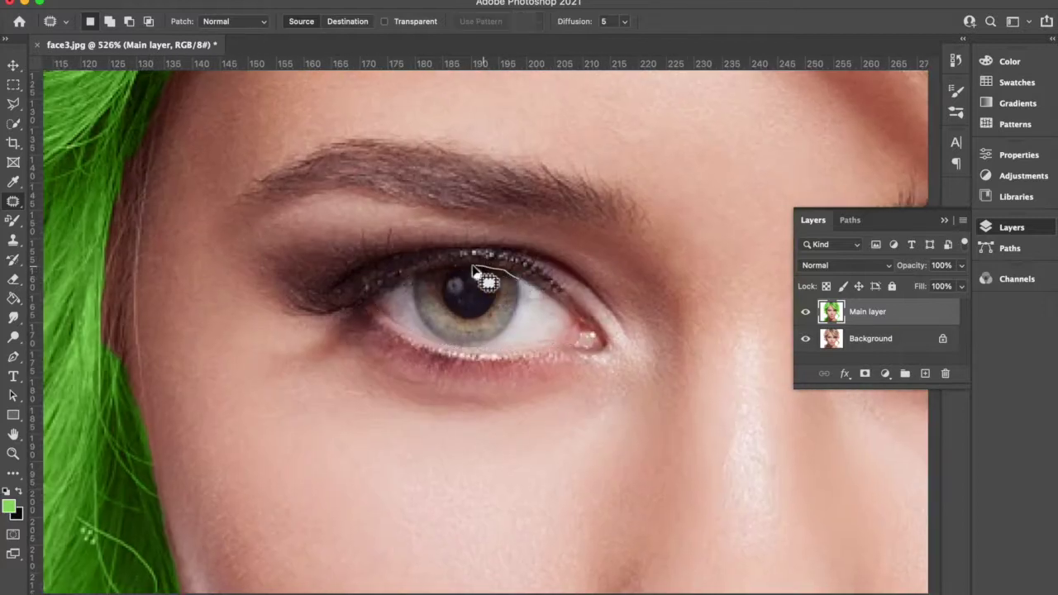
drag(521, 314, 573, 425)
scroll(560, 425, down, 5)
key(ctrl+d)
scroll(496, 411, up, 2)
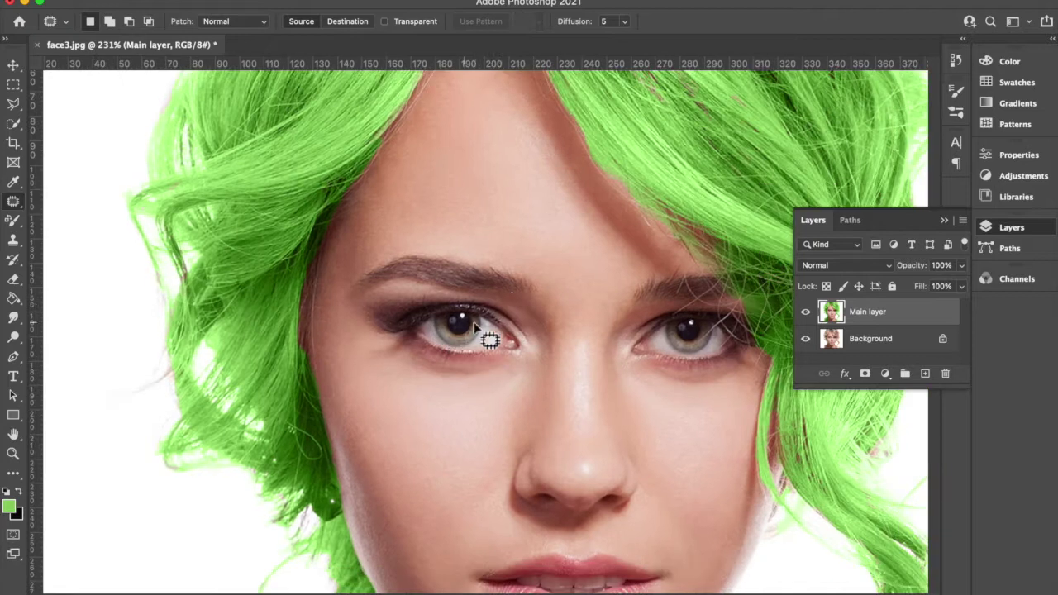
drag(465, 329, 140, 560)
scroll(444, 432, down, 2)
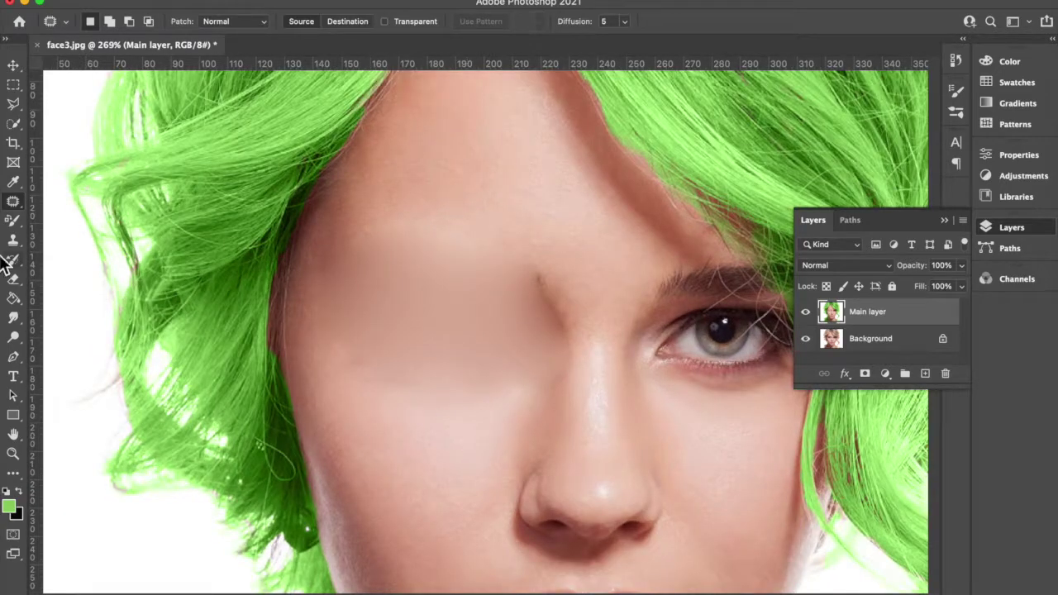
Step: Clone Stamp skin over the former eye, undoing strokes that darkened it or copied hair
click(15, 242)
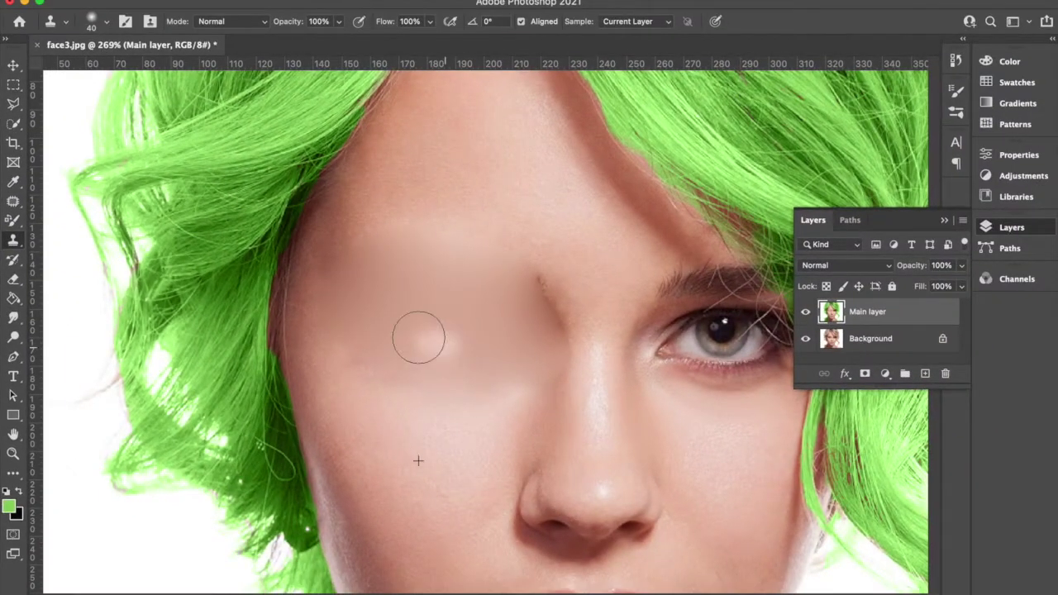
mouse_move(419, 337)
mouse_down()
mouse_move(406, 373)
mouse_move(480, 315)
mouse_up()
mouse_move(459, 252)
mouse_down()
mouse_move(318, 363)
mouse_move(397, 405)
mouse_up()
key(ctrl+z)
key(bracketright)
key(bracketright)
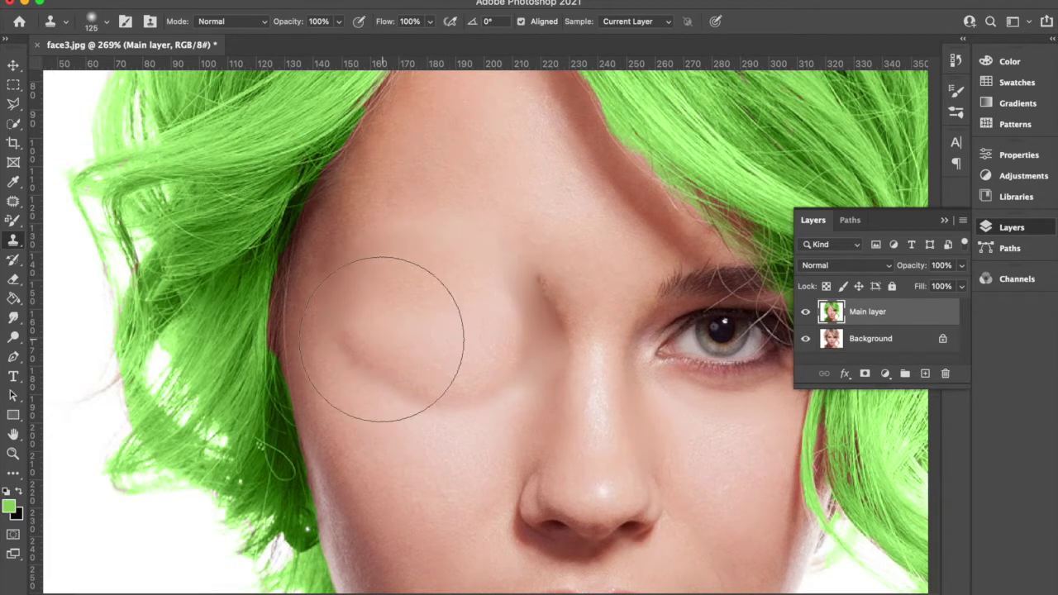
key(ctrl+z)
drag(520, 325, 421, 272)
key(ctrl+z)
drag(378, 307, 444, 350)
drag(376, 298, 402, 325)
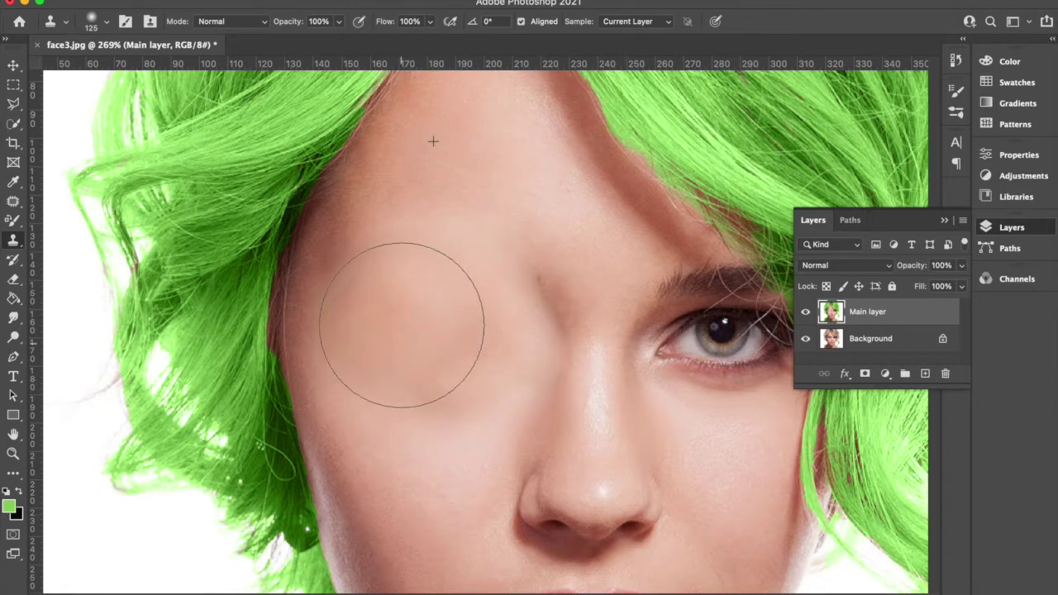
key(ctrl+z)
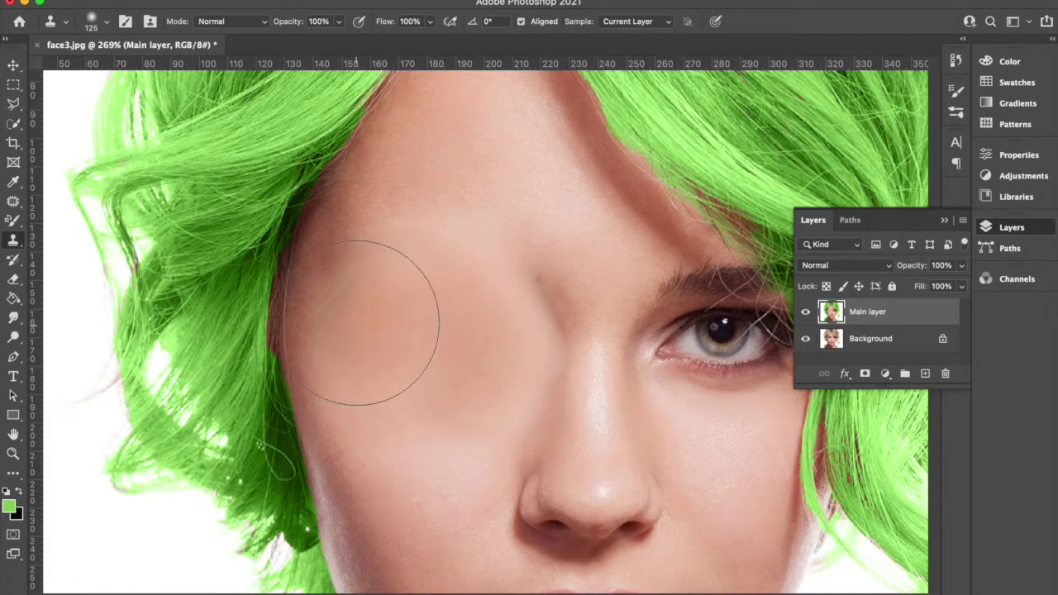
scroll(520, 149, down, 3)
Step: Patch the remaining uneven skin where the eye was with nearby skin
click(15, 222)
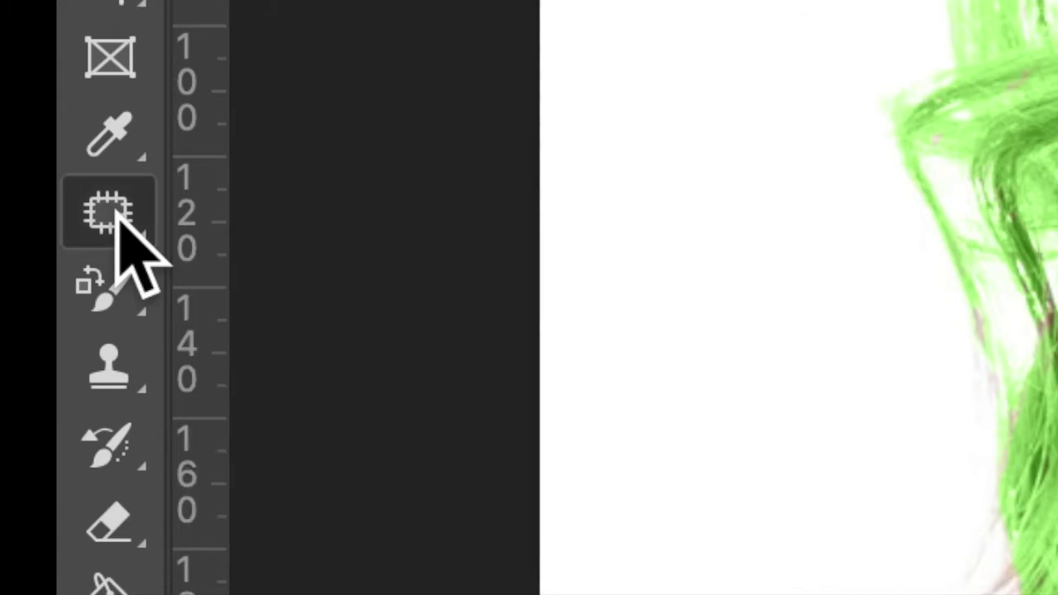
drag(376, 258, 406, 202)
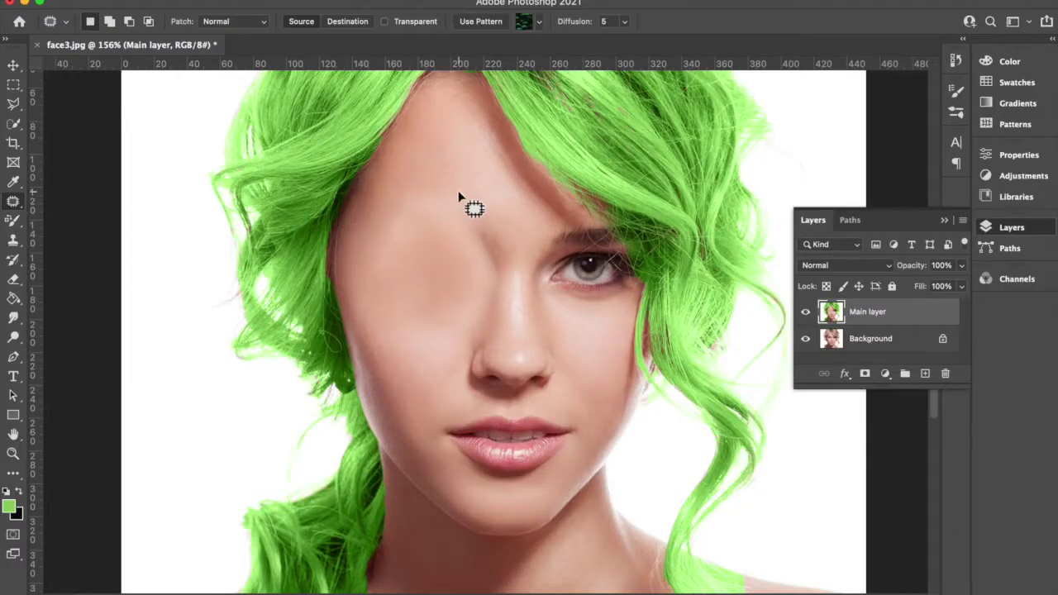
drag(411, 413, 454, 361)
key(ctrl+d)
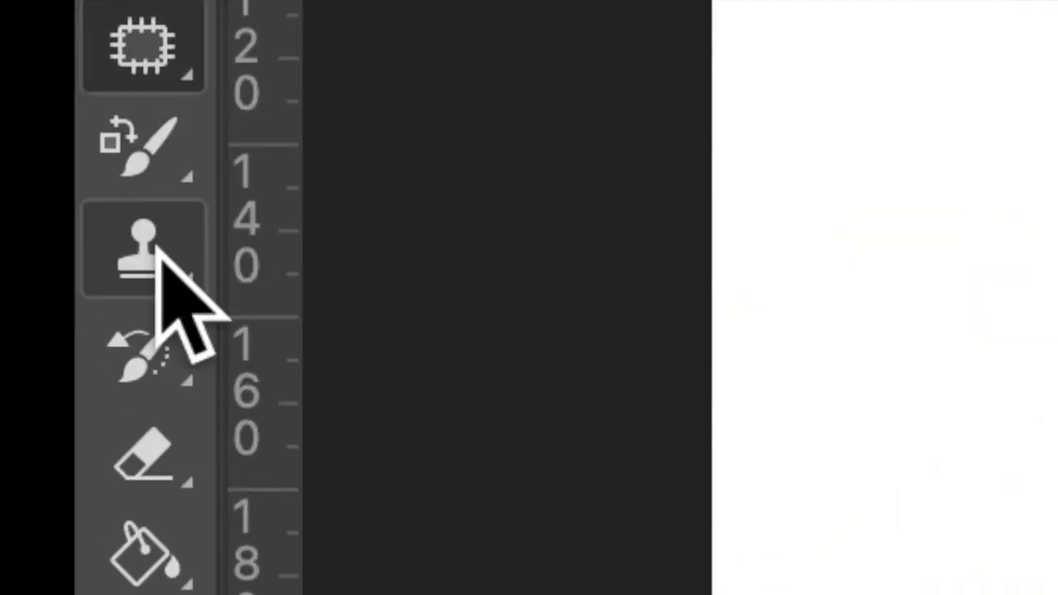
Step: Clone the nose tip into the former left-eye area
click(158, 247)
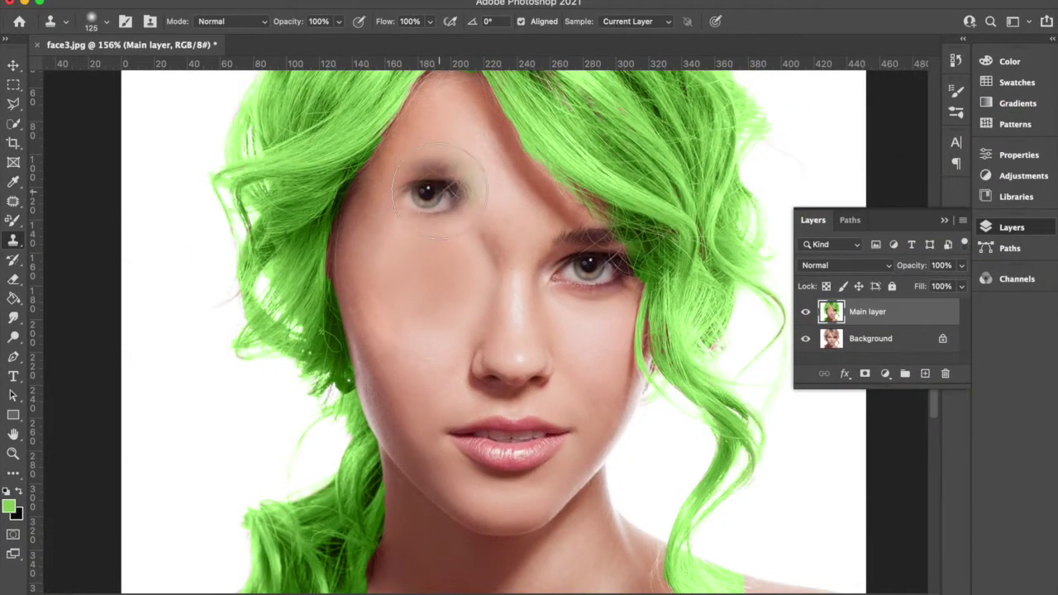
alt+click(511, 371)
click(445, 288)
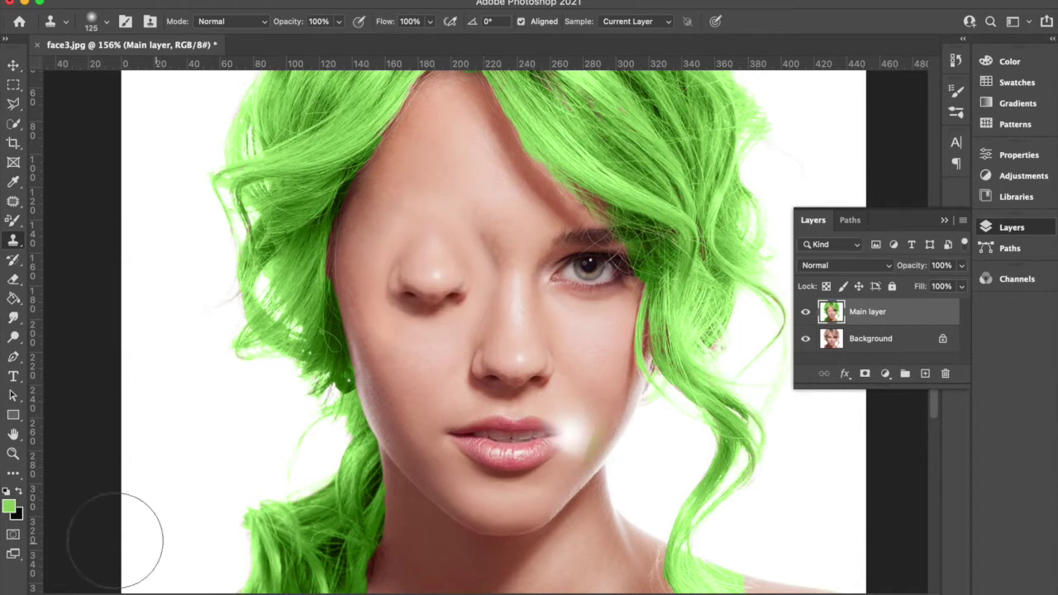
Step: Copy the lips onto the forehead and clone cheek skin over the original mouth and chin
alt+click(492, 436)
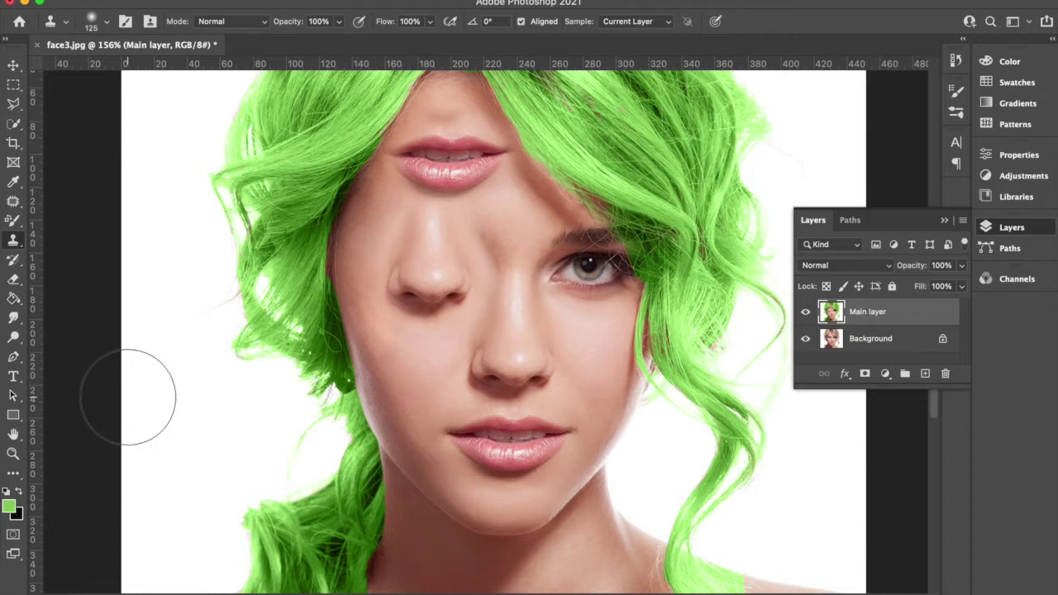
alt+click(420, 400)
drag(463, 434, 545, 451)
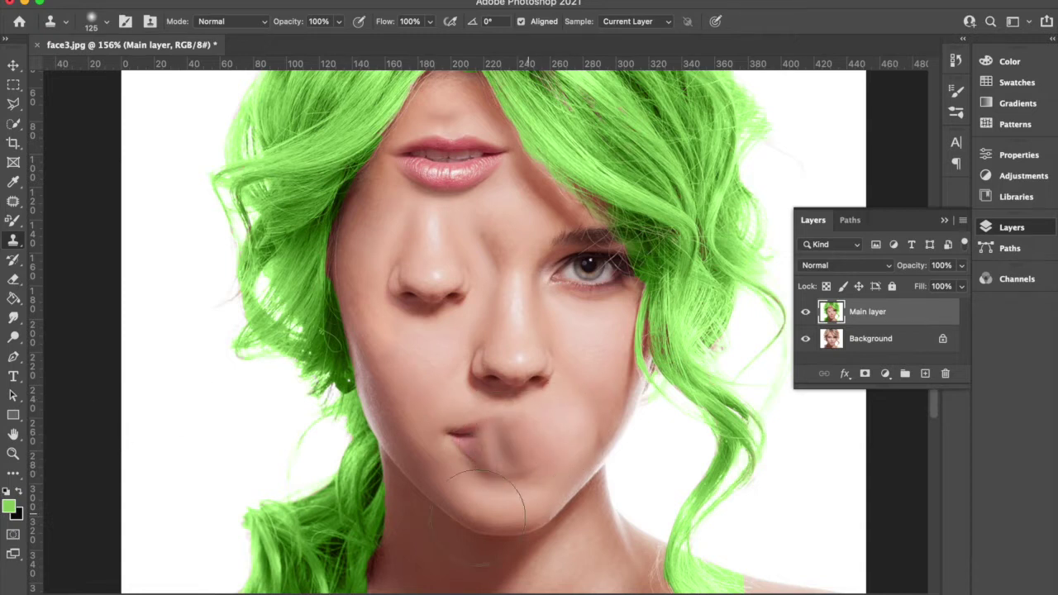
drag(444, 400, 454, 427)
drag(494, 456, 534, 459)
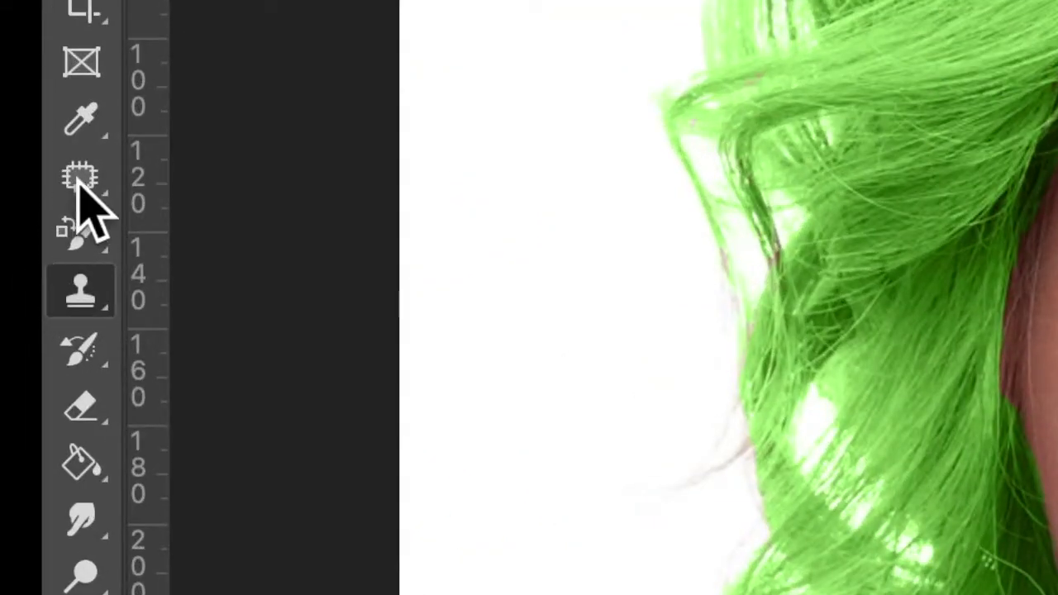
Step: Patch the blotchy skin beside the nose and on the chin with clean skin
click(13, 200)
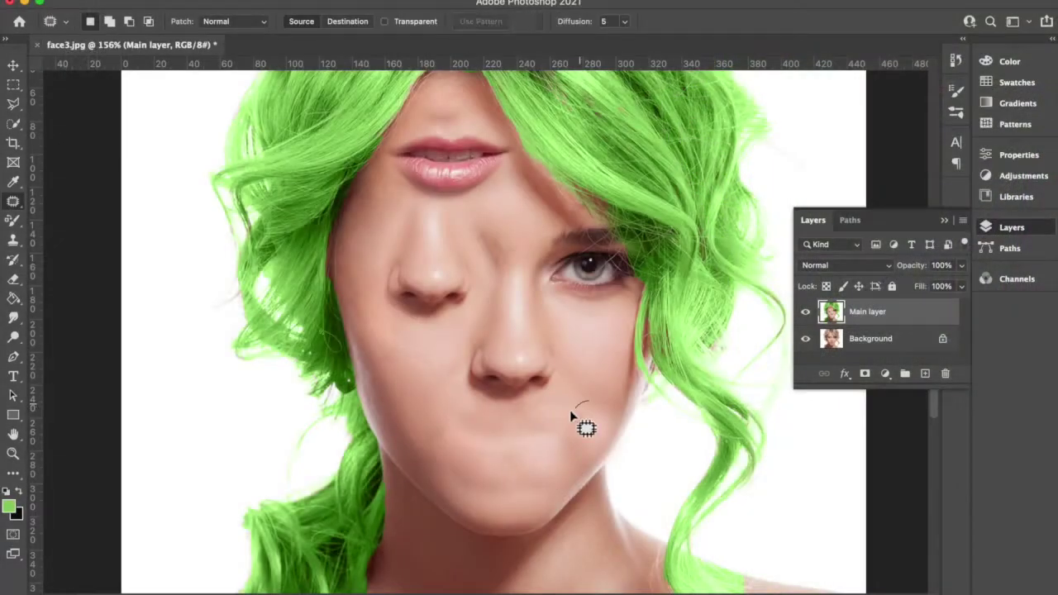
mouse_move(573, 420)
mouse_down()
mouse_move(466, 409)
mouse_move(437, 345)
mouse_move(450, 374)
mouse_up()
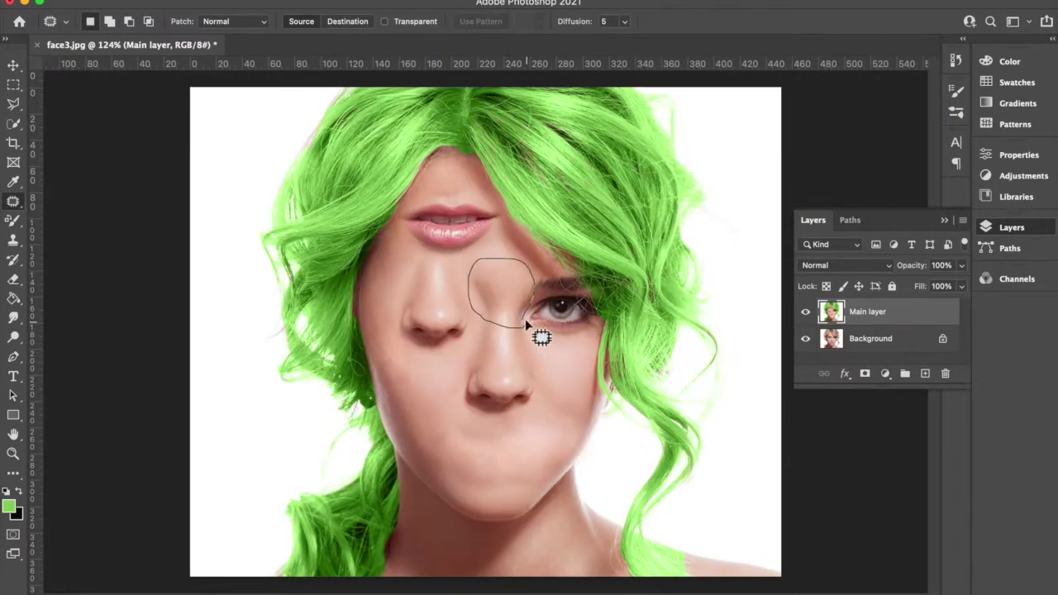
drag(526, 324, 521, 326)
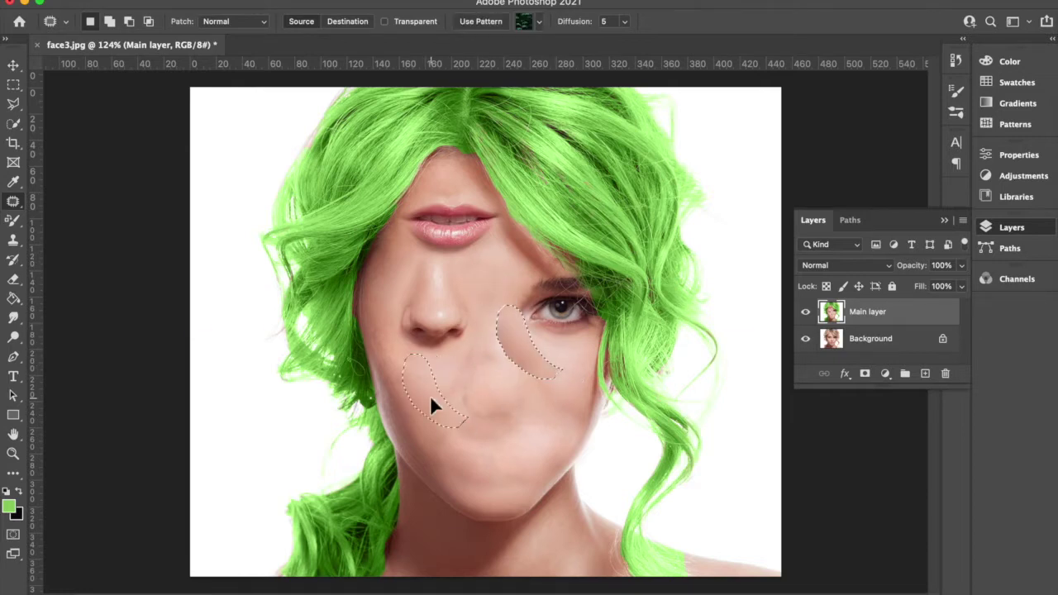
drag(480, 465, 488, 463)
drag(560, 394, 562, 426)
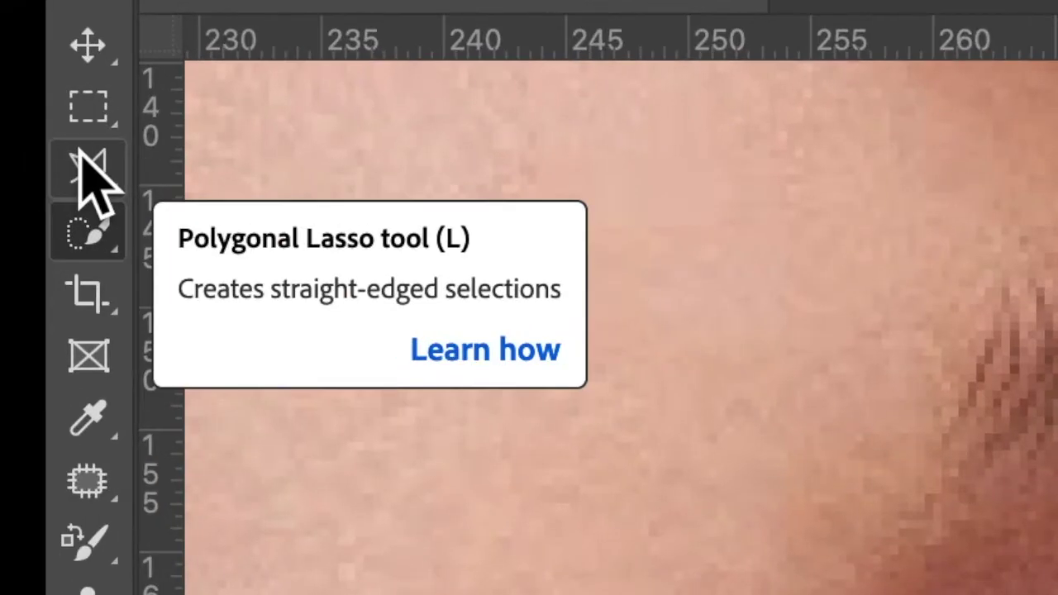
Step: Outline the remaining eye's iris with the Polygonal Lasso and open Image > Adjustments
click(91, 173)
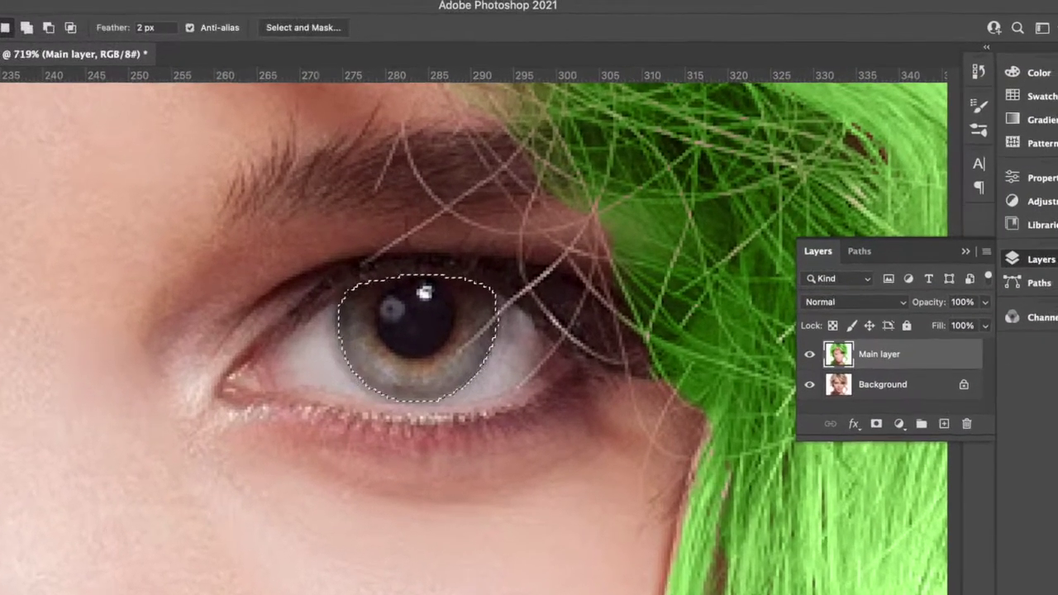
right_click(12, 220)
click(95, 255)
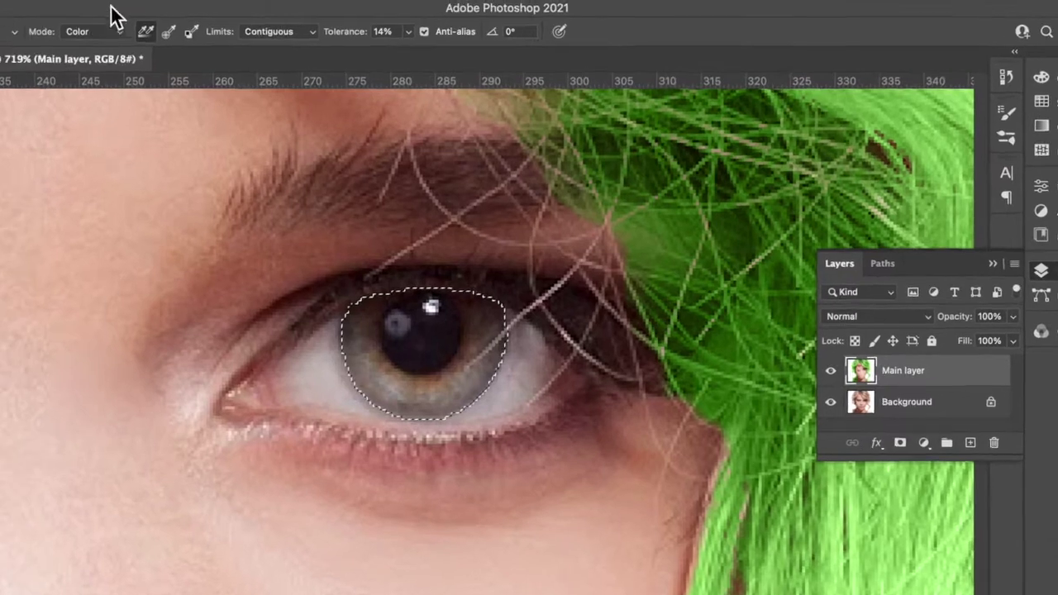
click(114, 8)
mouse_move(119, 76)
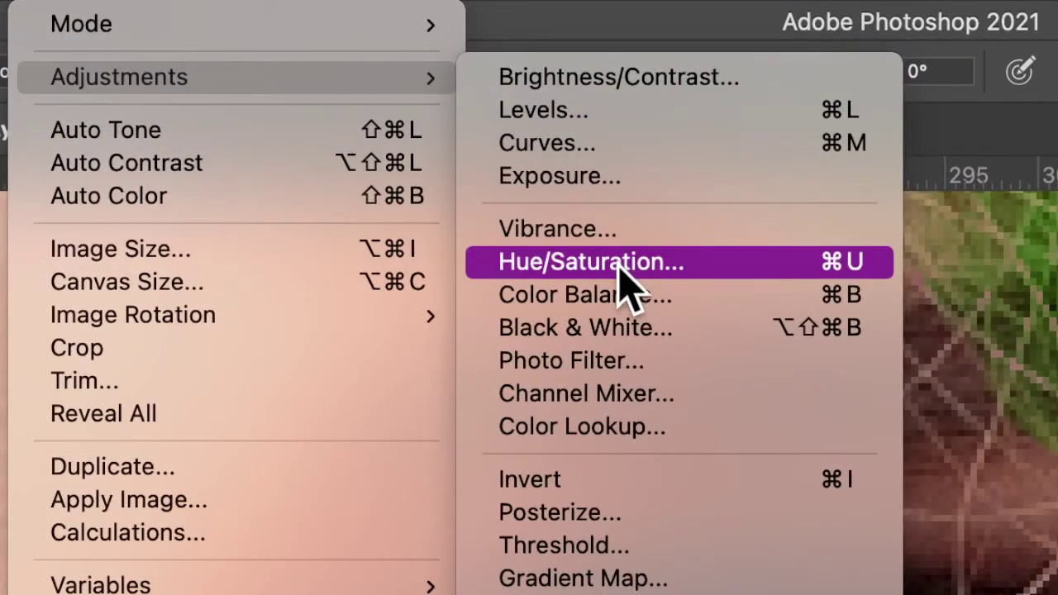
Step: Turn the iris red via Hue/Saturation on the Yellows range, shifting hue and darkening lightness
click(628, 281)
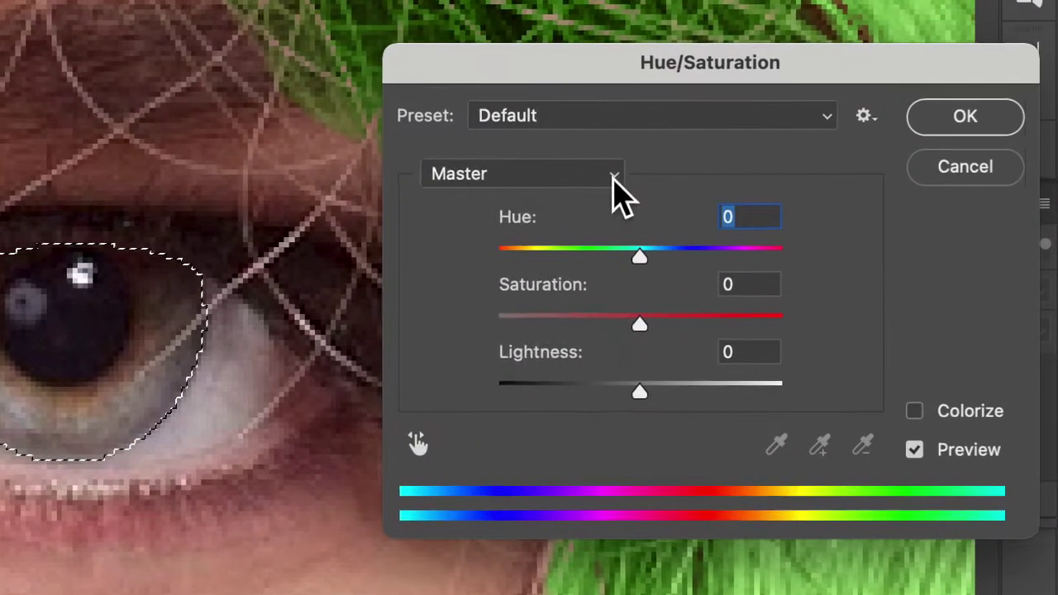
click(657, 188)
click(582, 237)
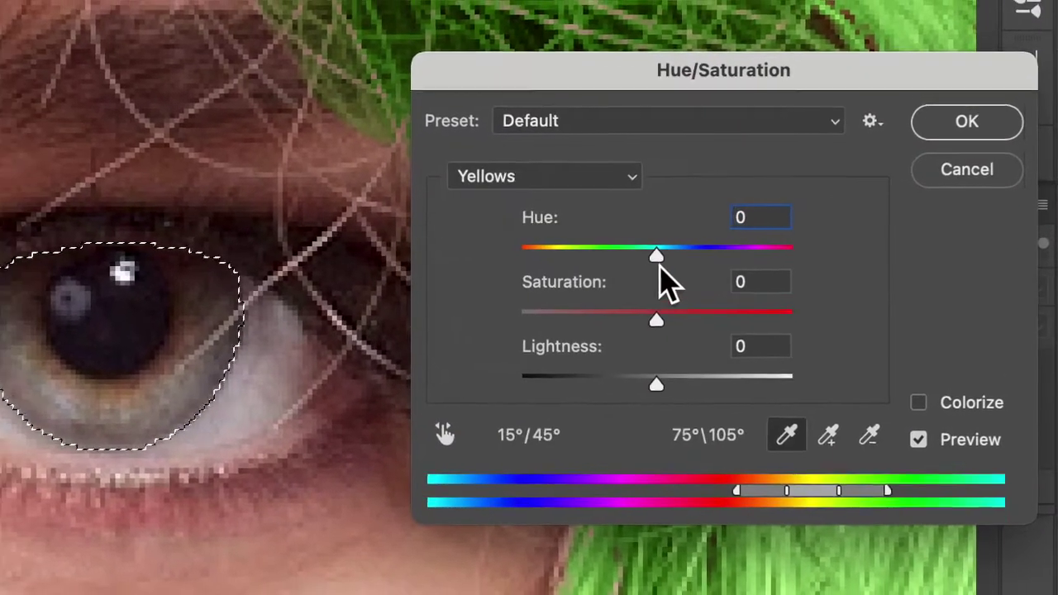
drag(667, 255, 771, 248)
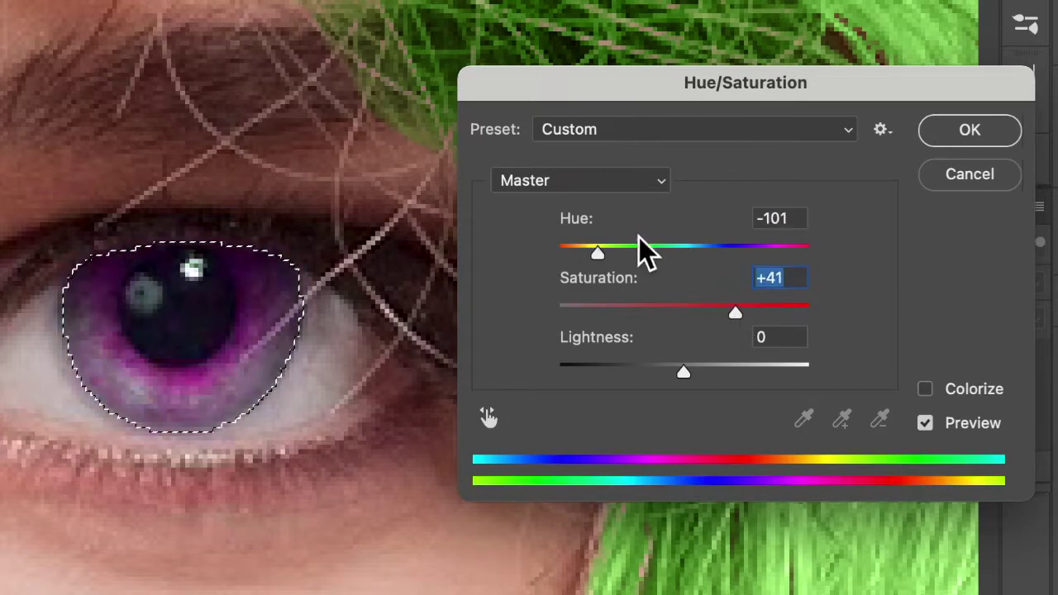
drag(697, 372, 660, 369)
key(Return)
scroll(425, 385, down, 3)
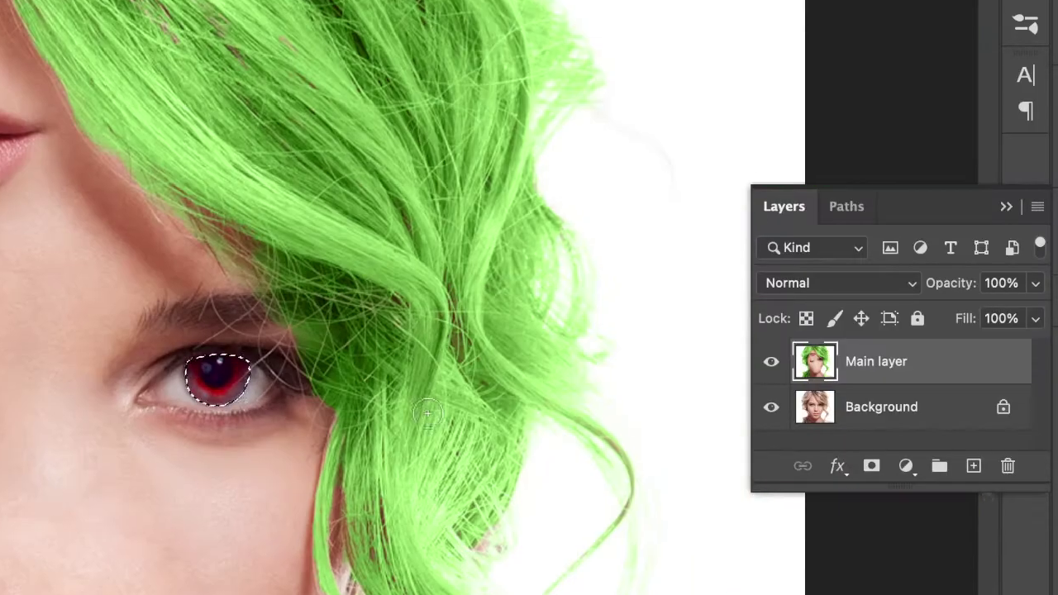
scroll(427, 414, down, 2)
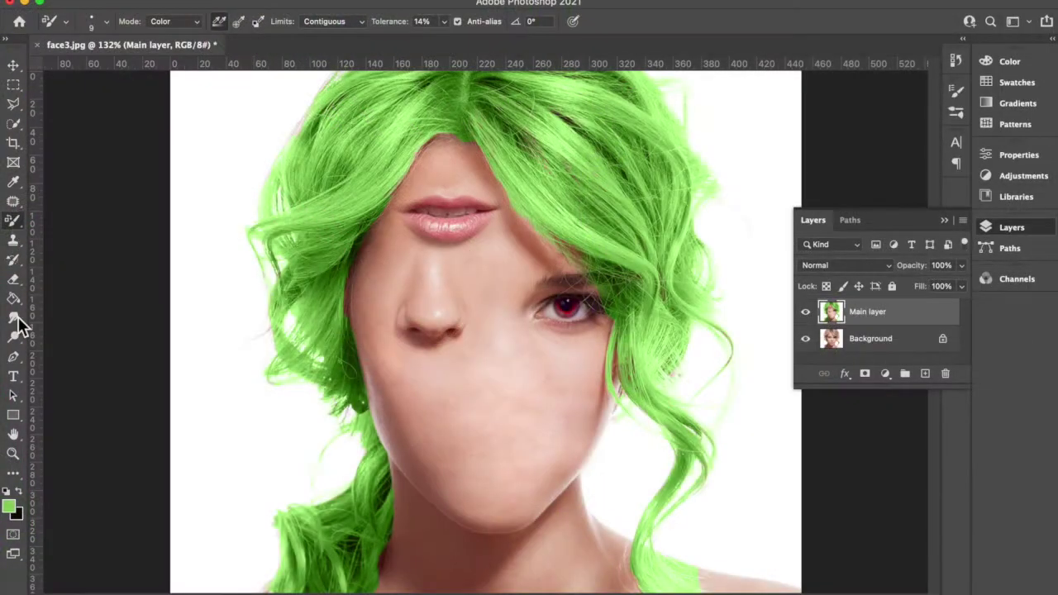
Step: Set the foreground to purple #6d63cf and the Color Replacement tolerance to 5%
click(10, 506)
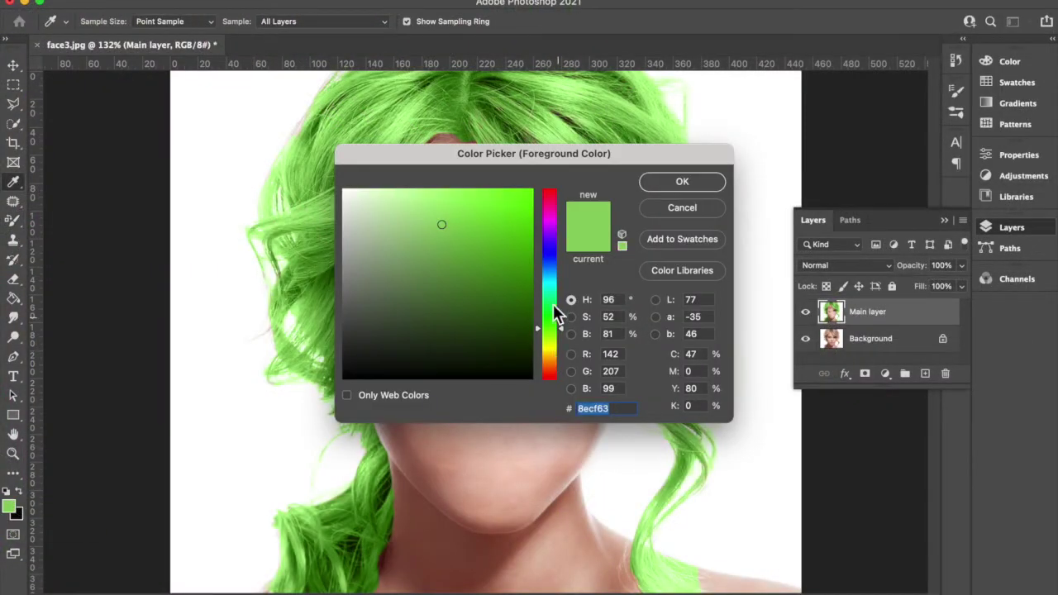
drag(553, 305, 541, 249)
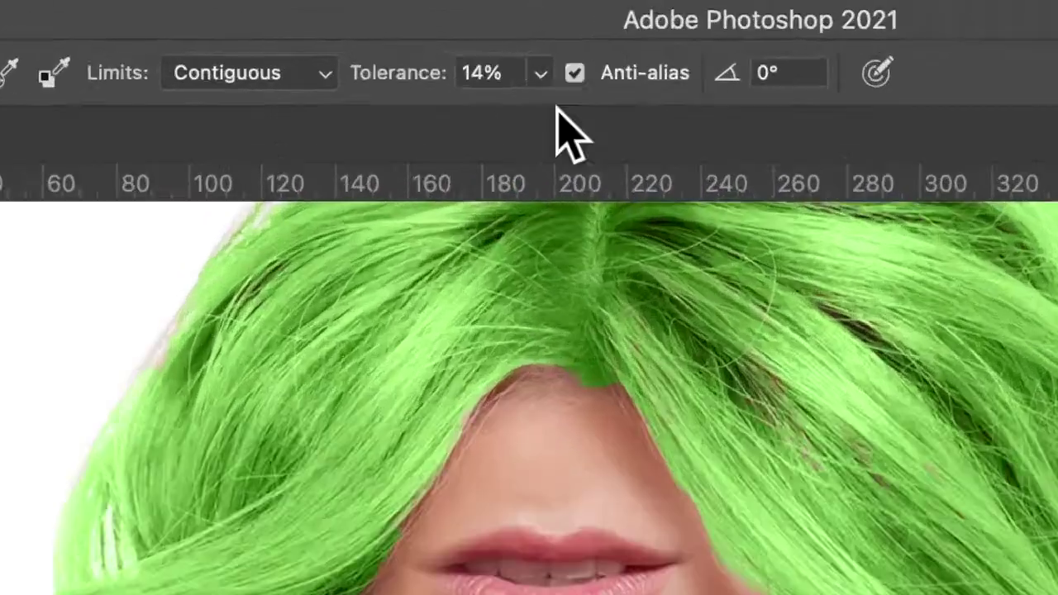
click(541, 73)
drag(536, 117, 517, 117)
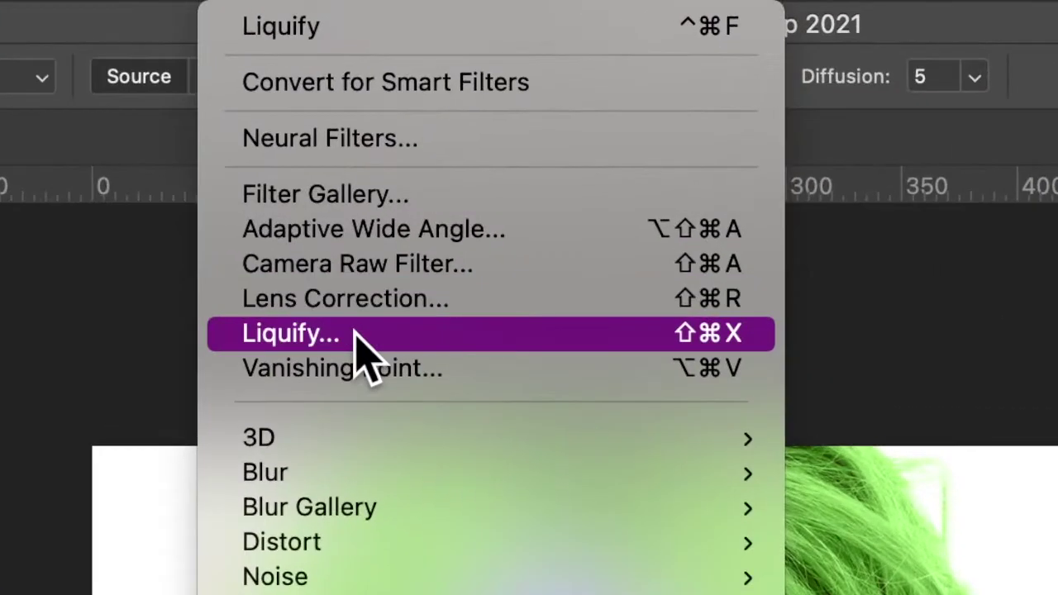
Step: In Liquify, bloat the red eye and warp the nose larger, then apply
click(355, 335)
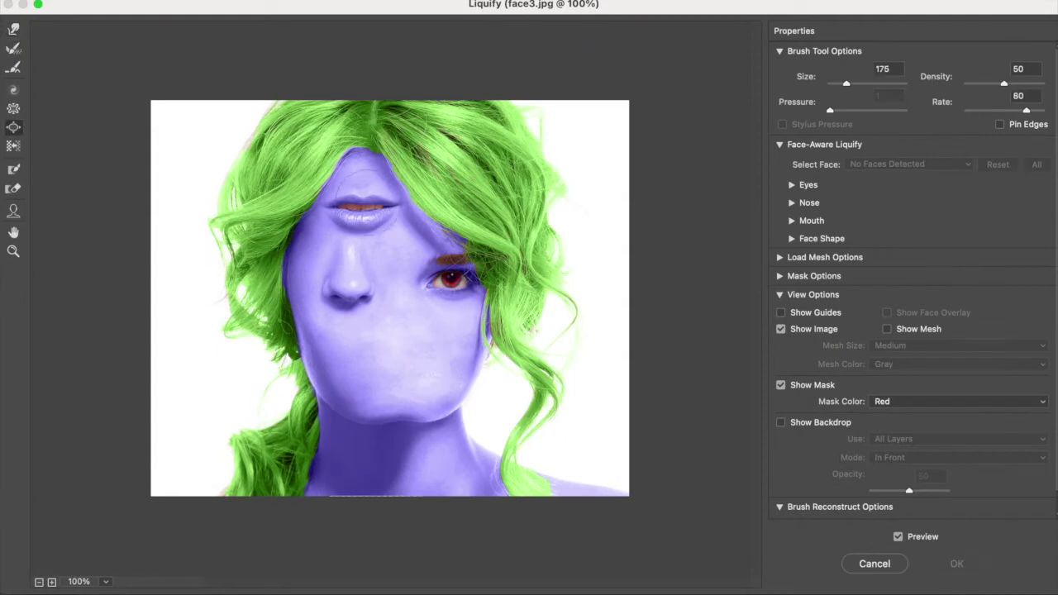
key(bracketright)
key(bracketright)
key(bracketright)
click(450, 281)
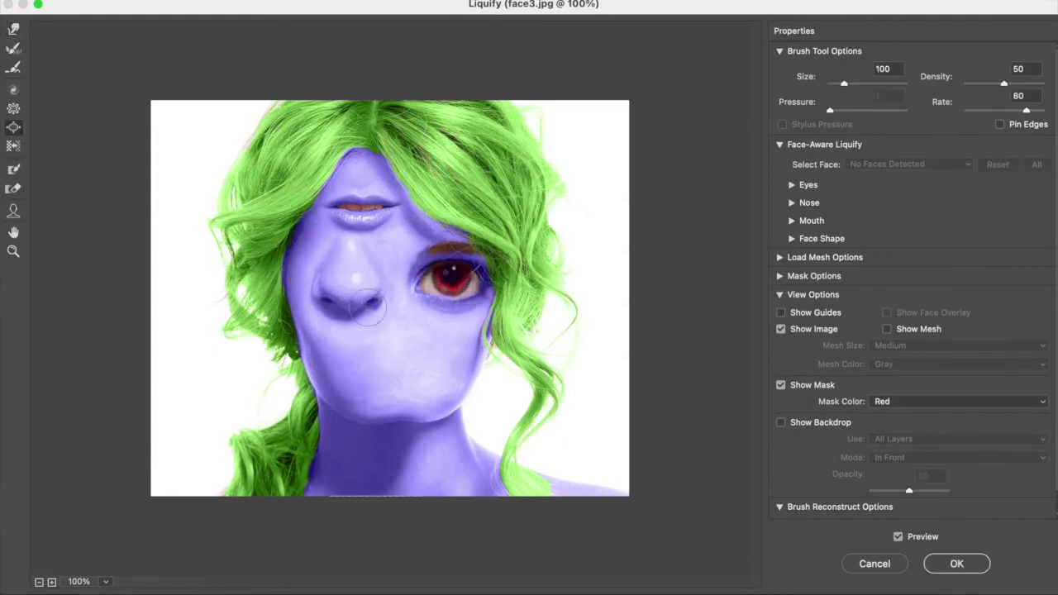
drag(364, 219, 365, 202)
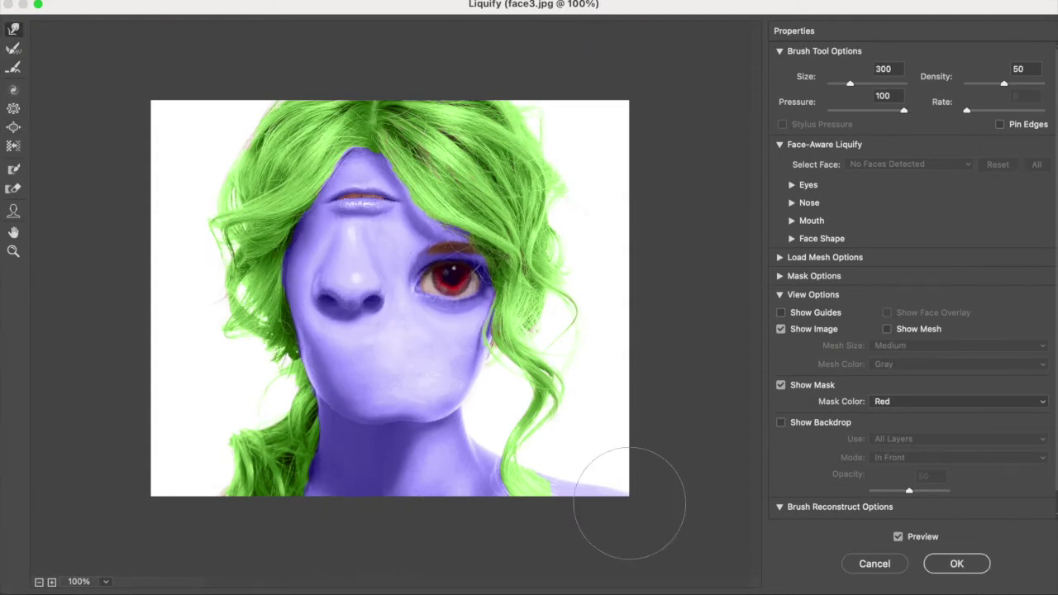
click(957, 563)
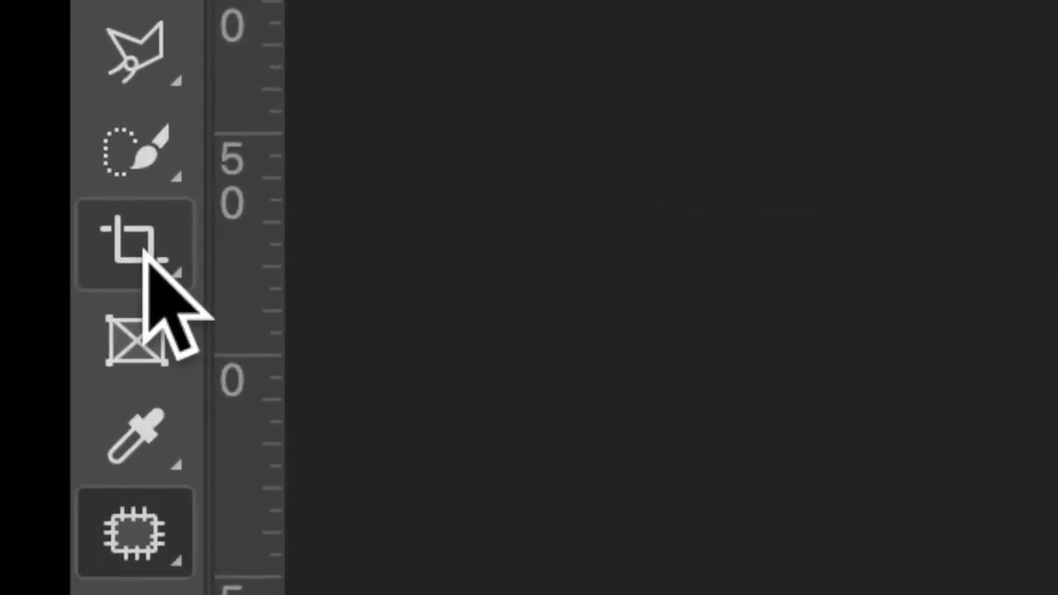
Step: Crop-extend the canvas downward to add empty space below the portrait
right_click(35, 162)
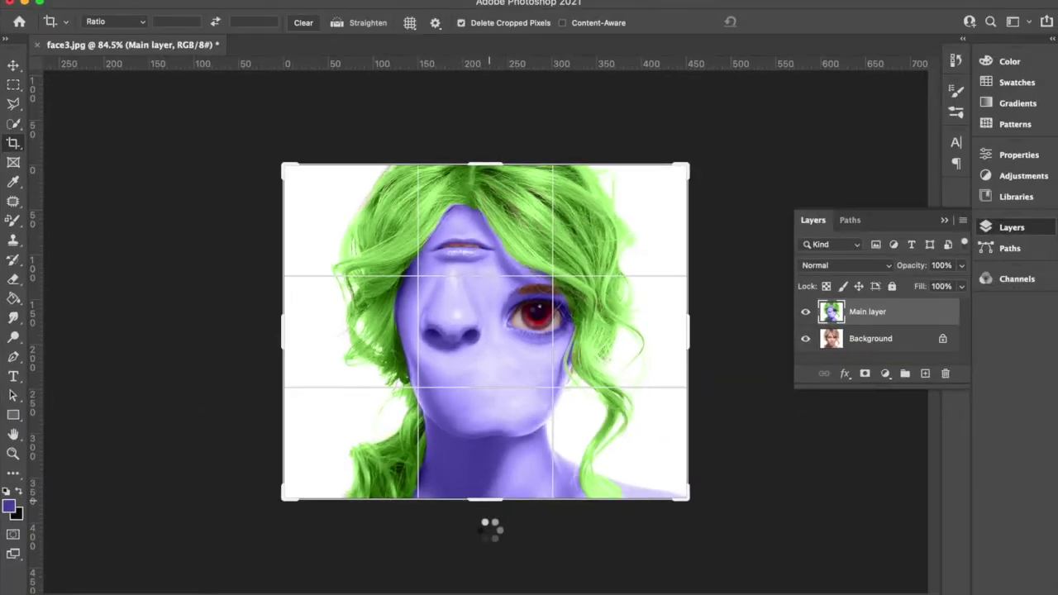
drag(490, 501, 491, 533)
key(Return)
click(342, 0)
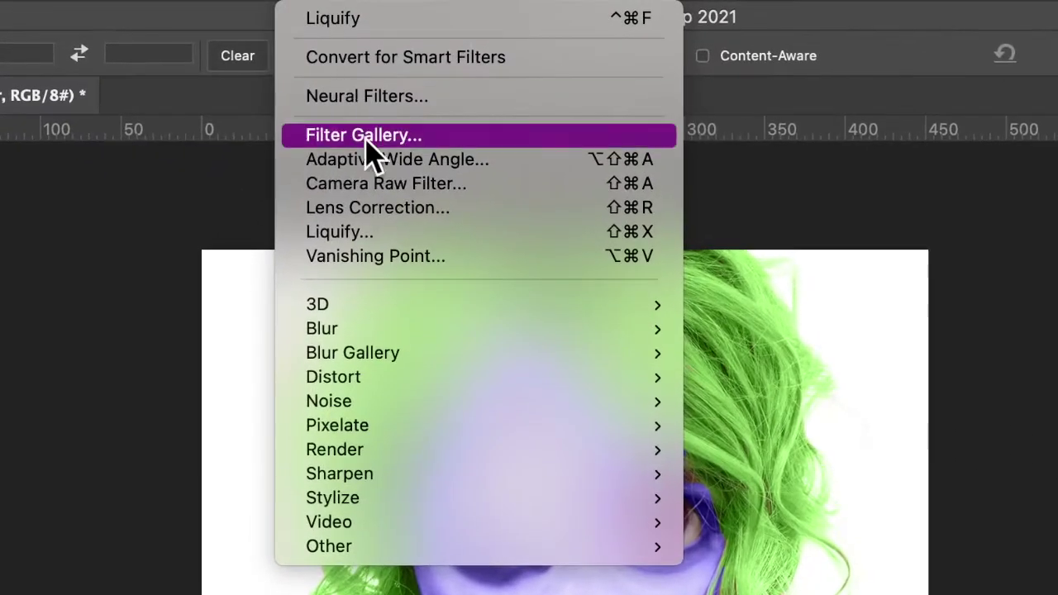
Step: Liquify the neck and hair down into the empty bottom area, widening the neck and right shoulder
click(385, 233)
mouse_move(446, 463)
mouse_down()
mouse_move(378, 484)
mouse_move(587, 529)
mouse_up()
drag(237, 402, 153, 543)
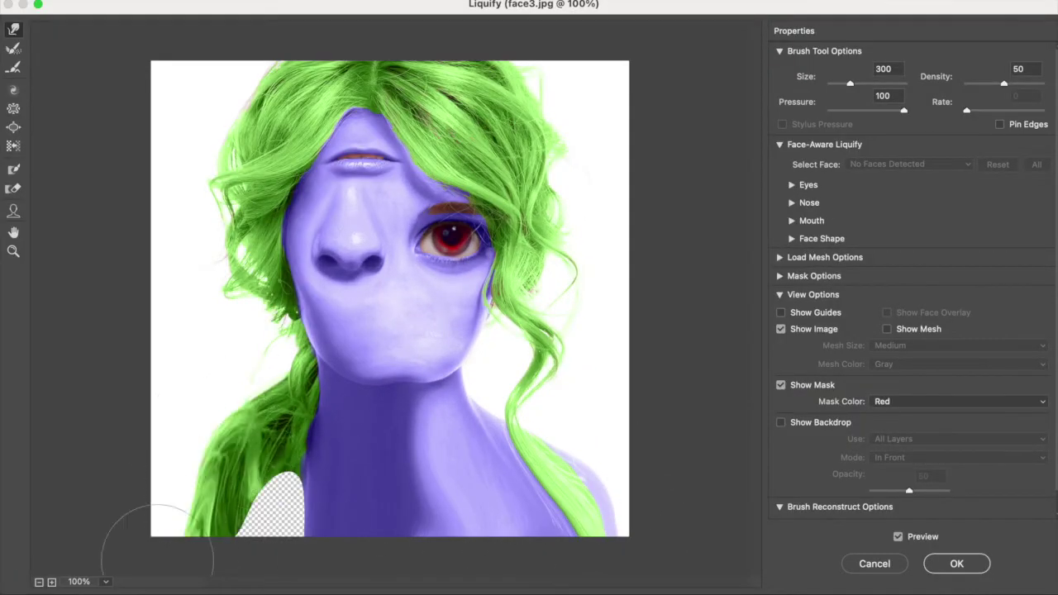
drag(272, 430, 378, 484)
mouse_move(438, 434)
mouse_down()
mouse_move(331, 449)
mouse_move(260, 389)
mouse_up()
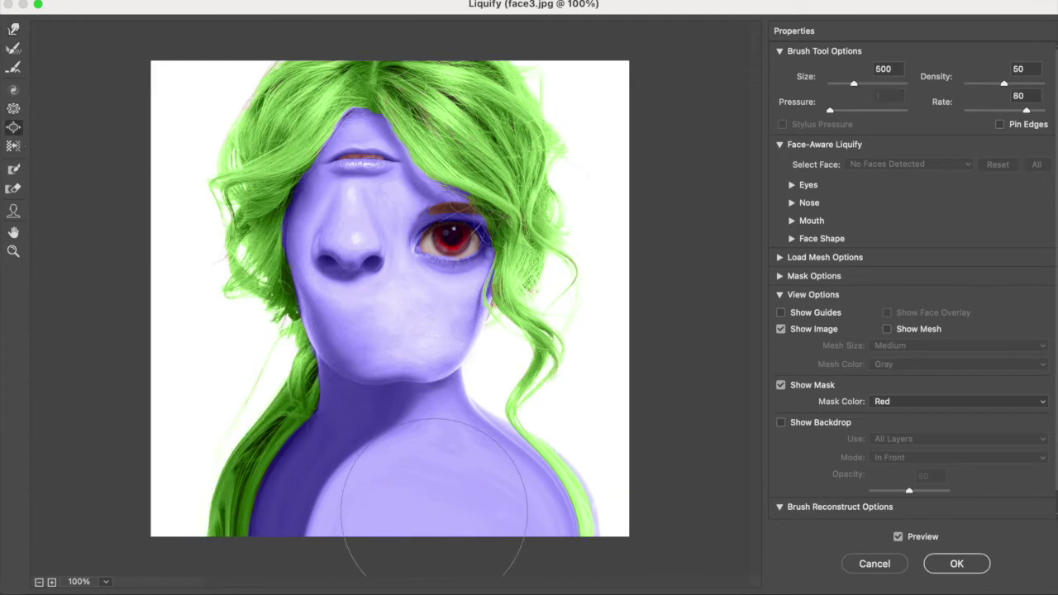
drag(394, 492, 331, 475)
click(971, 563)
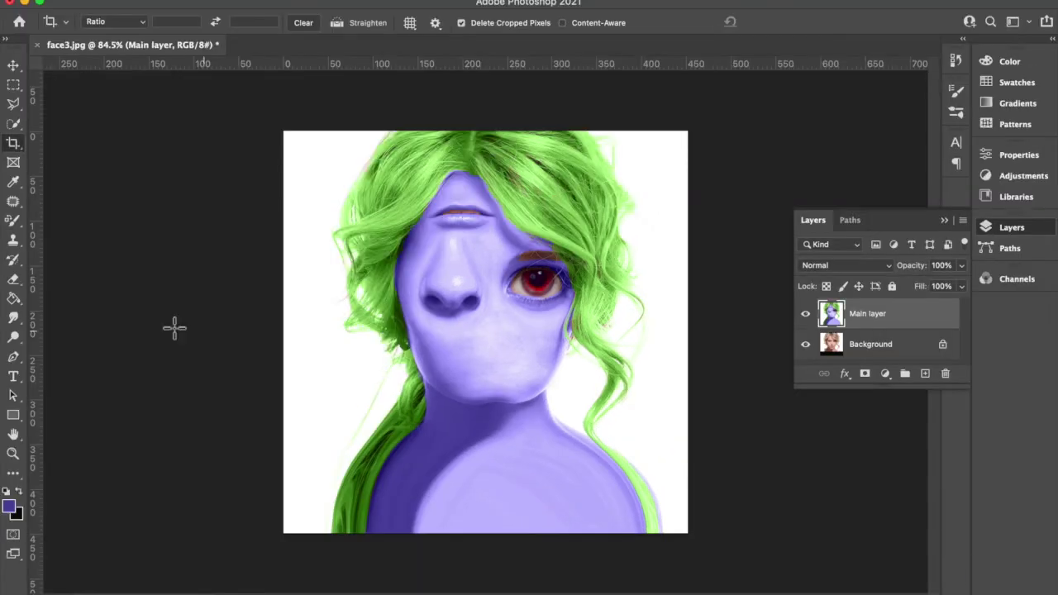
Step: Open the foreground colour picker to choose a new colour
click(9, 504)
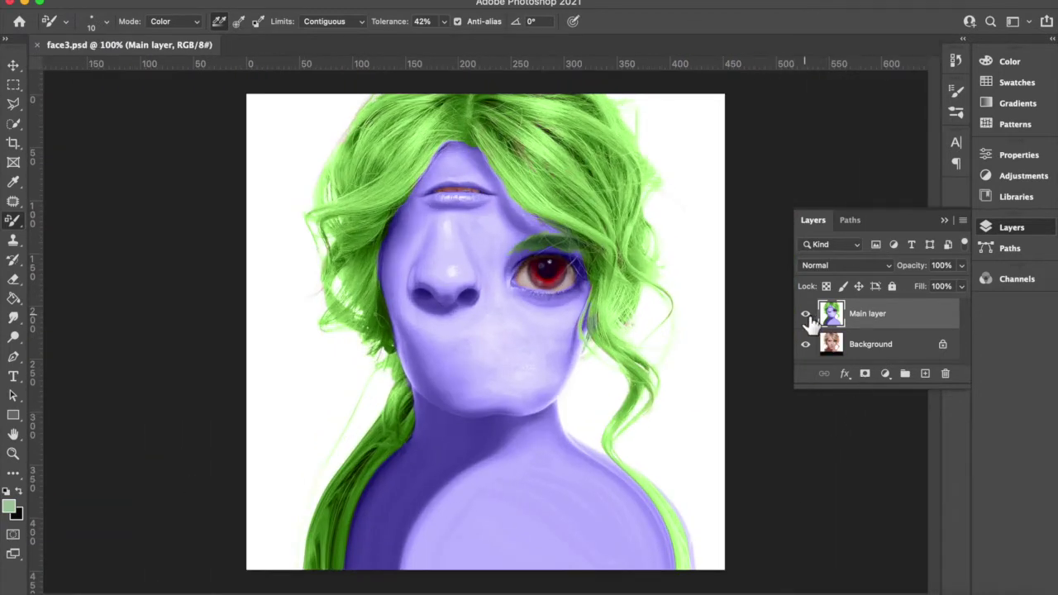
click(807, 314)
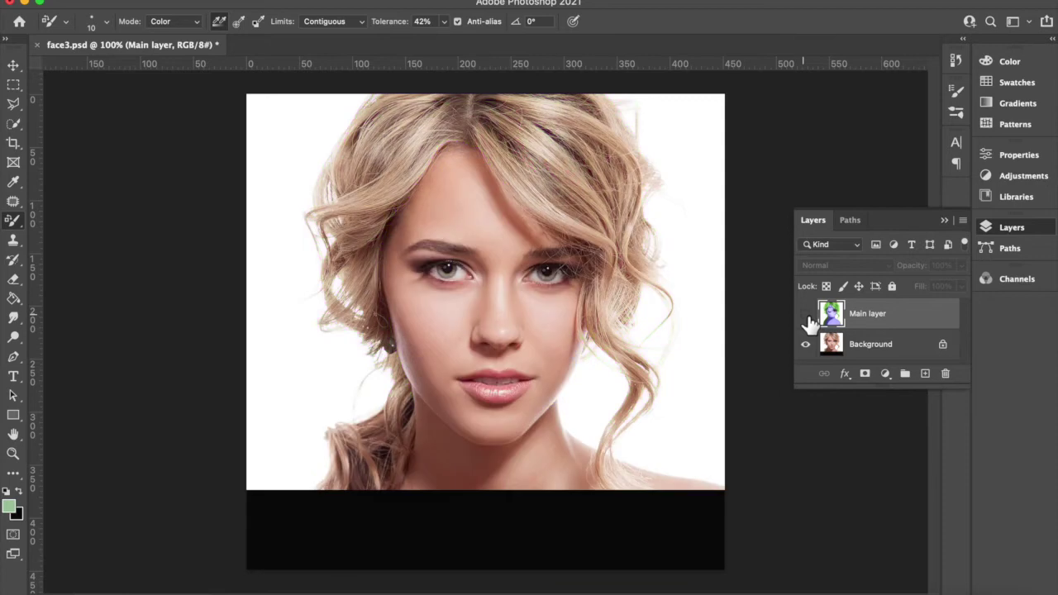
click(807, 315)
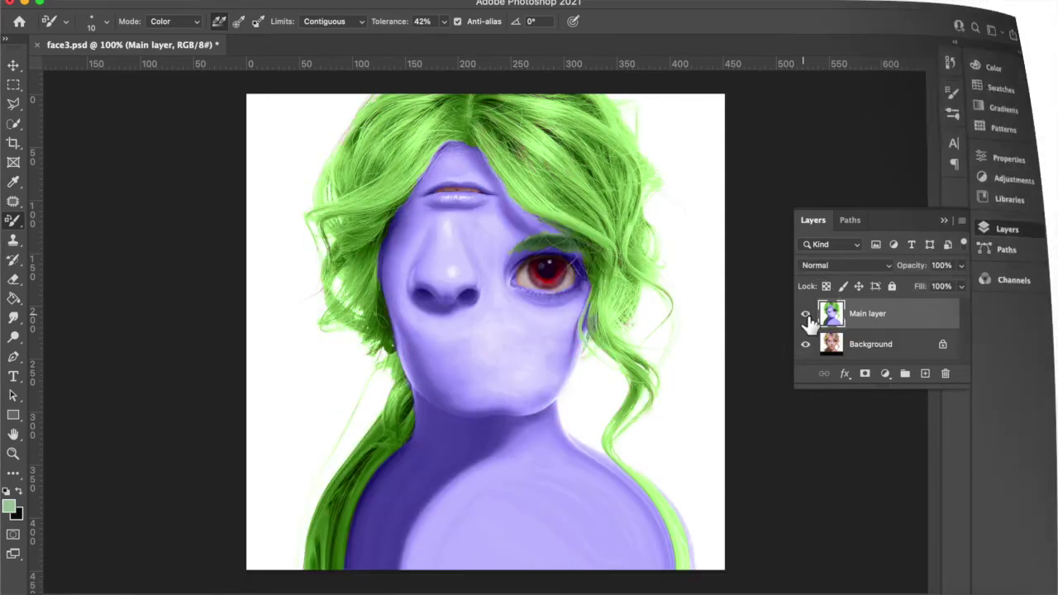